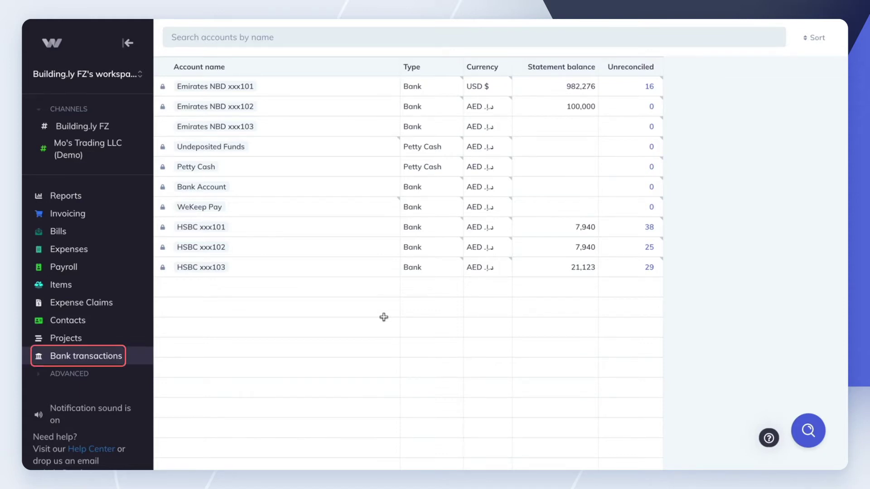
# Open the HSBC xxx103 account for reconciliation, collapse the navigation sidebar and search the statement for "central bank"
pyautogui.moveTo(377, 273)
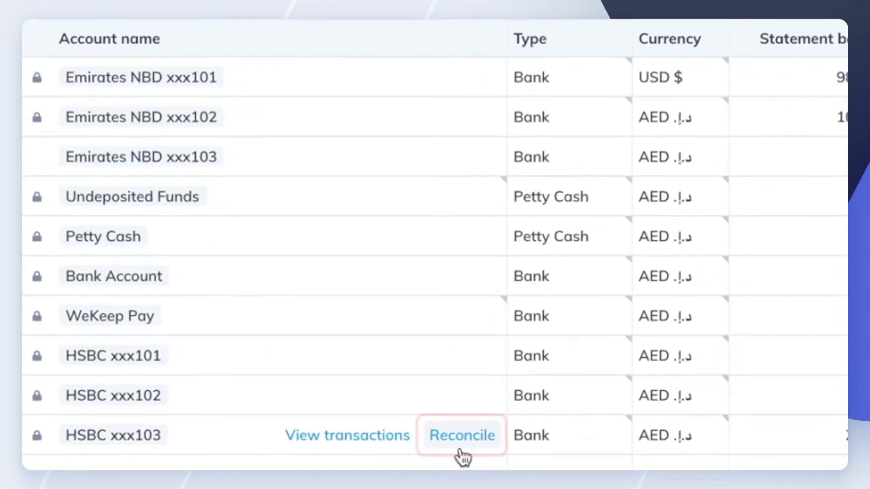
pyautogui.click(464, 443)
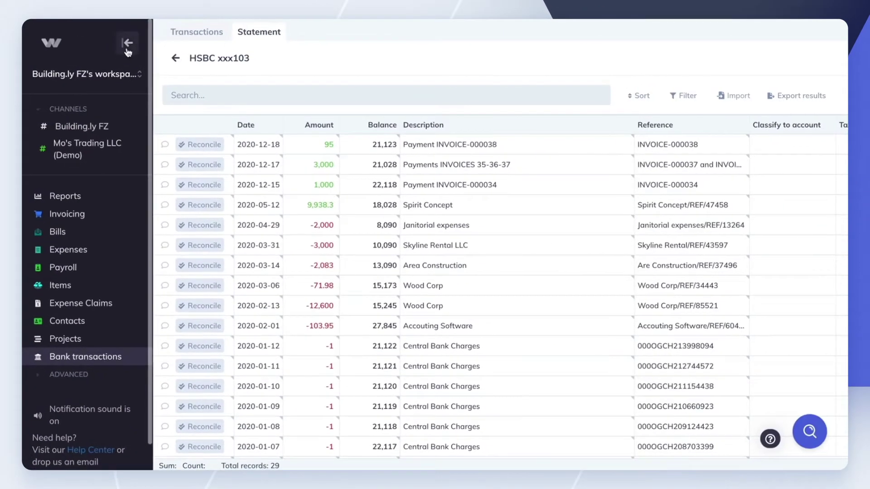
pyautogui.click(128, 46)
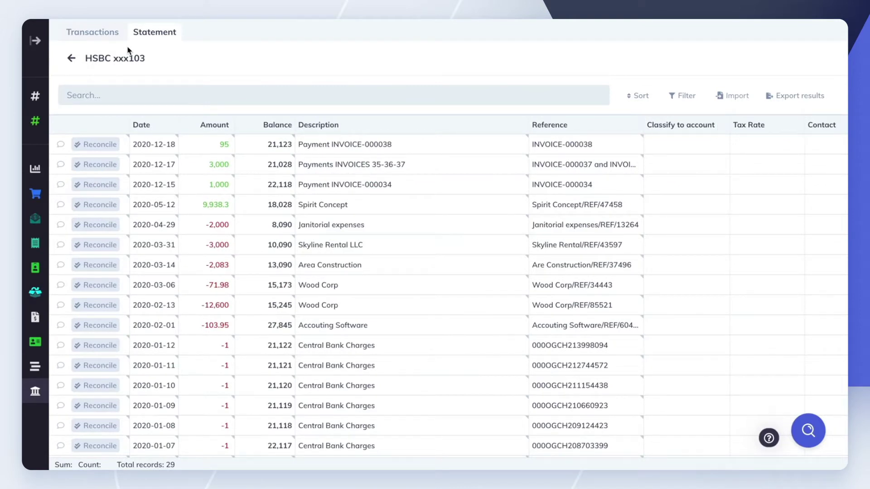
pyautogui.click(116, 93)
pyautogui.write('central bank')
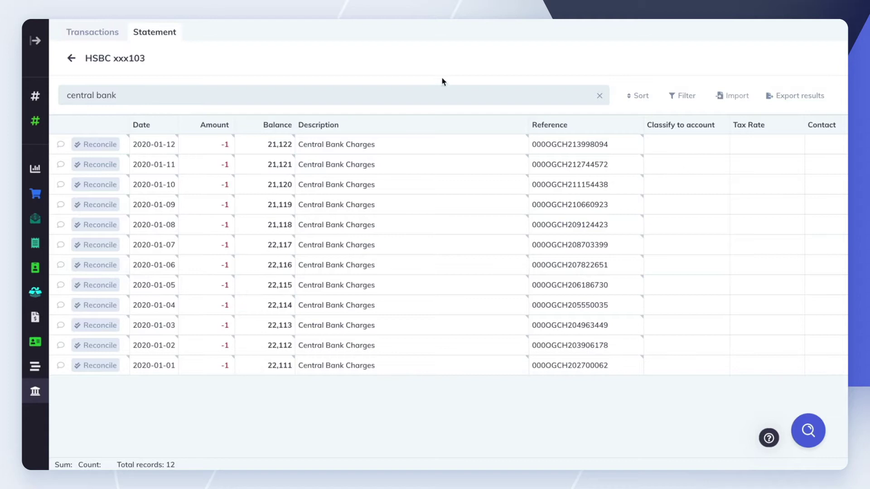
# Clear the search and filter the statement by a minimum amount of -1 and a maximum amount of -1
pyautogui.click(598, 103)
pyautogui.click(683, 95)
pyautogui.click(618, 171)
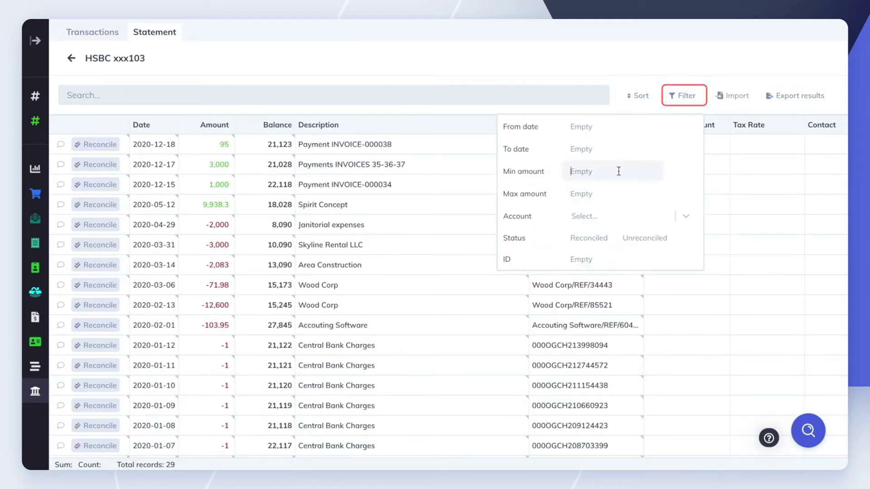
pyautogui.write('-1')
pyautogui.click(619, 194)
pyautogui.write('-1')
pyautogui.click(637, 78)
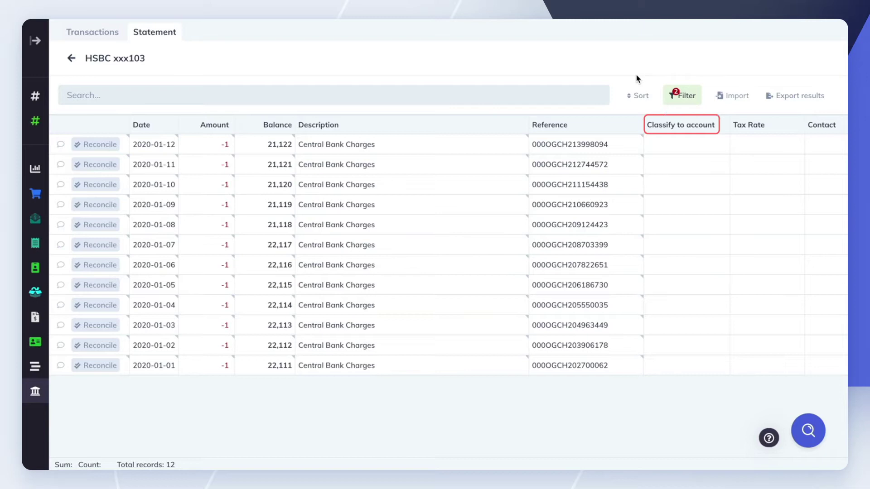
# Classify the 2020-01-12 charge as Bank Fees and Charges and fill that account down to the 2020-01-07 row
pyautogui.click(666, 143)
pyautogui.write('bank')
pyautogui.press('Return')
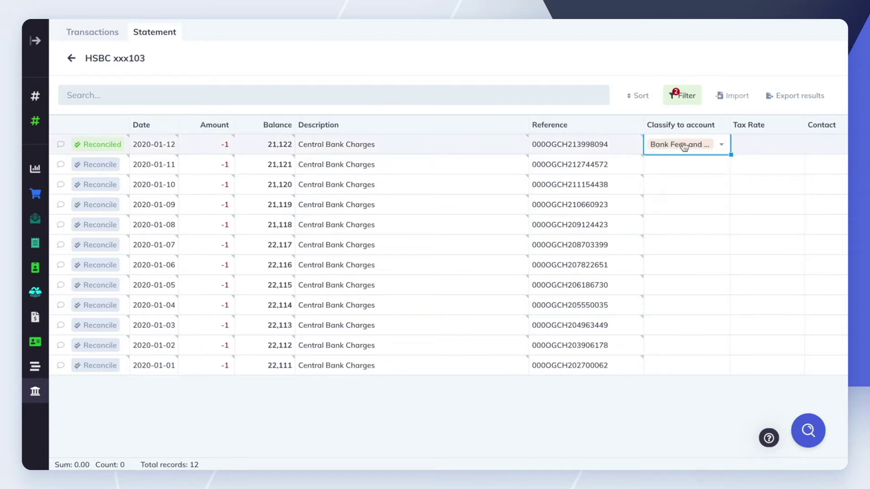
pyautogui.moveTo(729, 173); pyautogui.dragTo(716, 245)
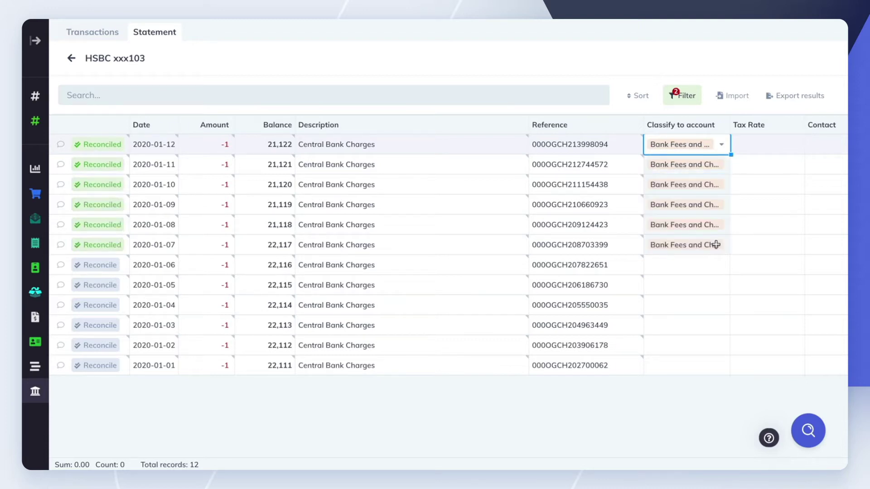
# Copy the six Bank Fees and Charges classifications onto the rows from 2020-01-06 to 2020-01-01
pyautogui.moveTo(698, 149); pyautogui.dragTo(687, 257)
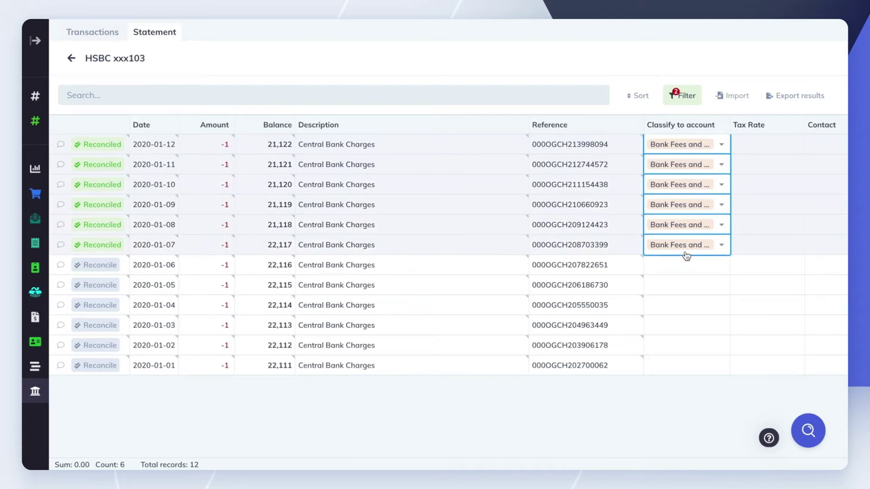
pyautogui.hotkey('ctrl', 'c')
pyautogui.click(683, 267)
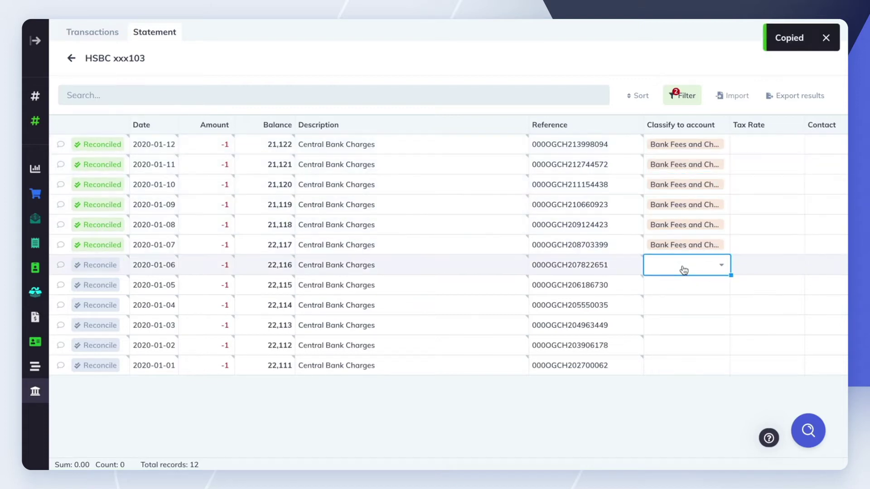
pyautogui.hotkey('ctrl', 'v')
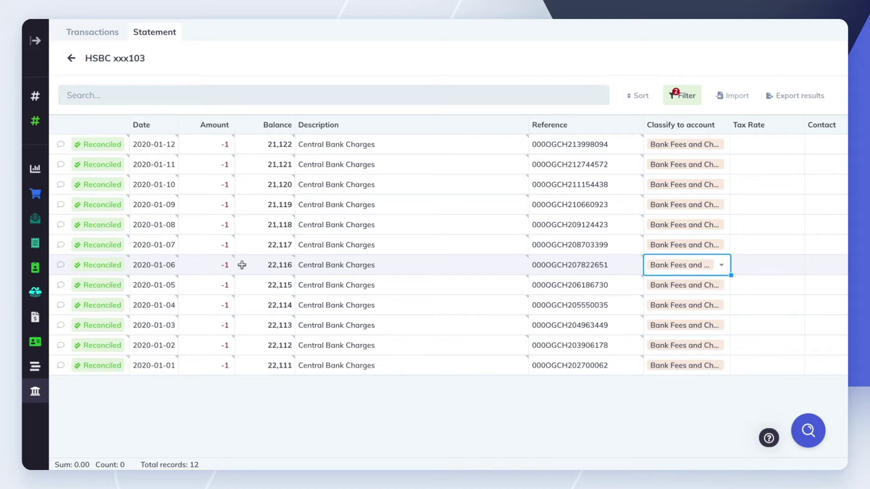
# Search the expenses for "charges" and open the bank statement line linked to the 2020-01-12 expense
pyautogui.click(35, 243)
pyautogui.click(113, 60)
pyautogui.write('charges')
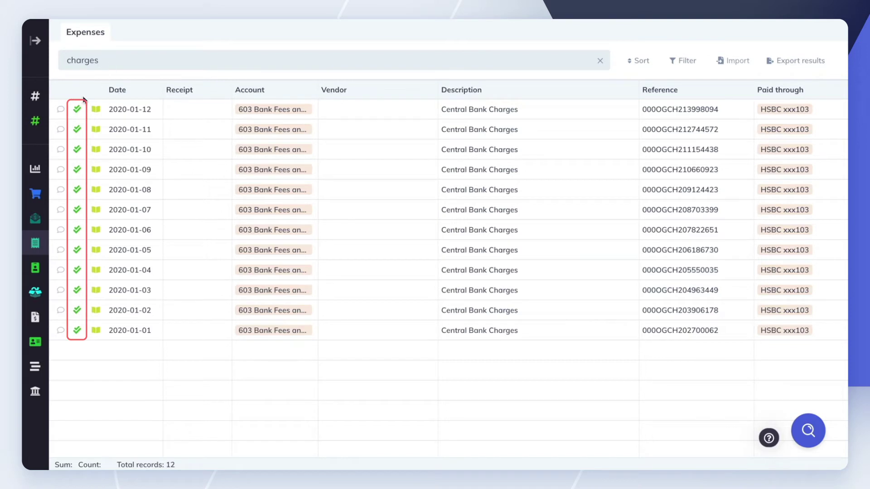
pyautogui.click(77, 109)
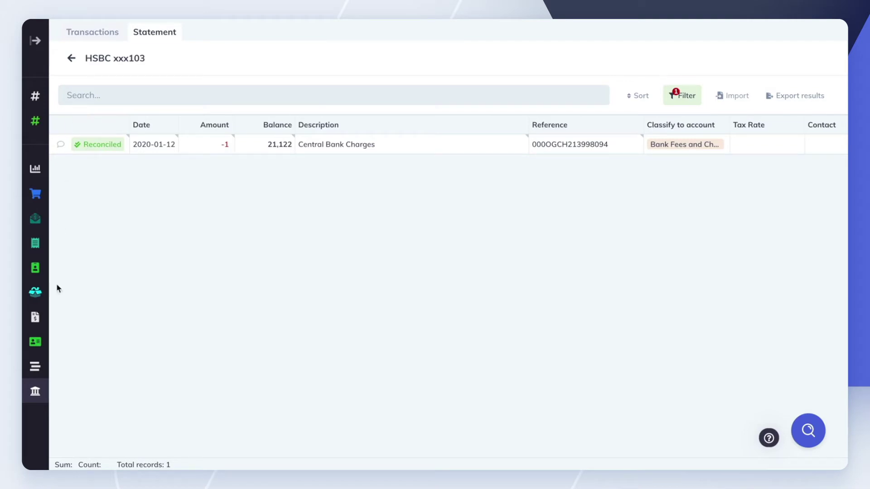
# Find the "funding" transaction in the HSBC xxx103 statement and classify it to an account matching "owner"
pyautogui.click(38, 392)
pyautogui.click(272, 268)
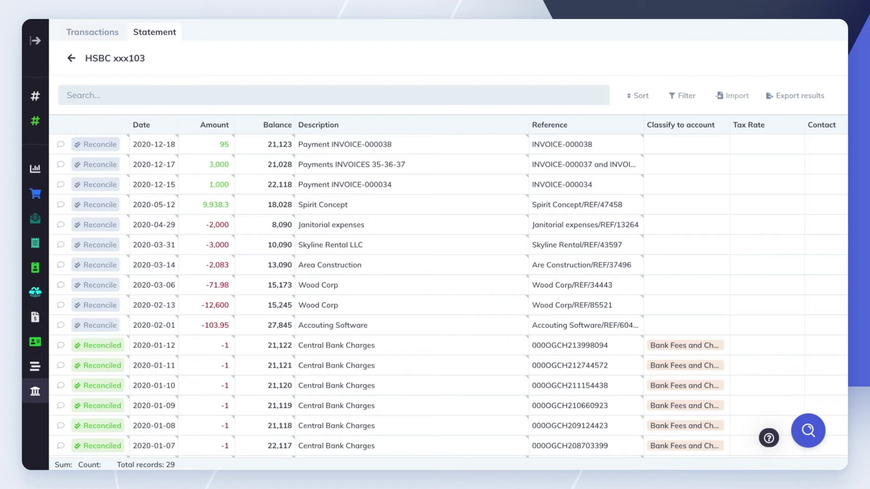
pyautogui.write('funding')
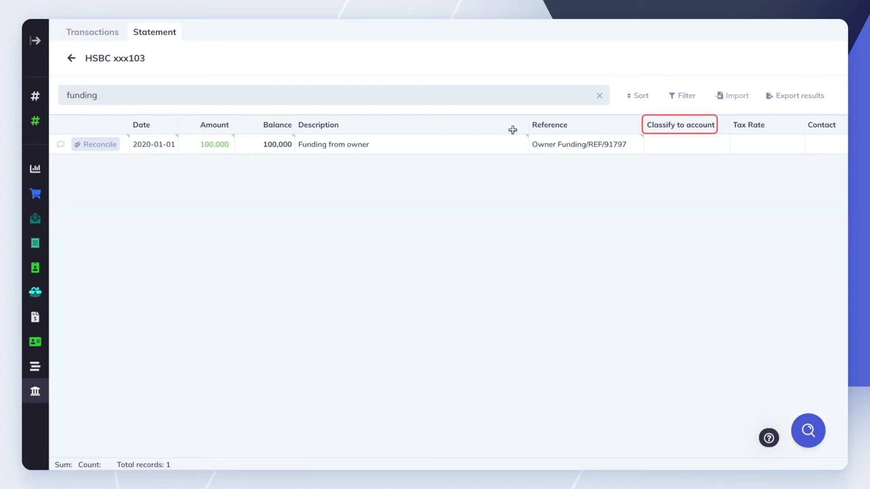
pyautogui.click(661, 146)
pyautogui.write('owner')
pyautogui.press('Down')
pyautogui.press('Return')
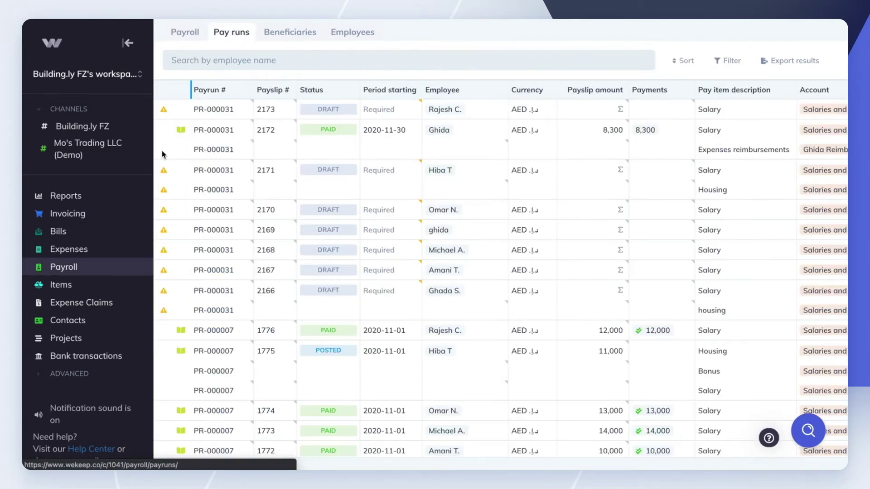
# Return to the HSBC xxx103 statement and open reconciliation for the 2020-12-15 payment of INVOICE-000034
pyautogui.click(73, 356)
pyautogui.click(377, 269)
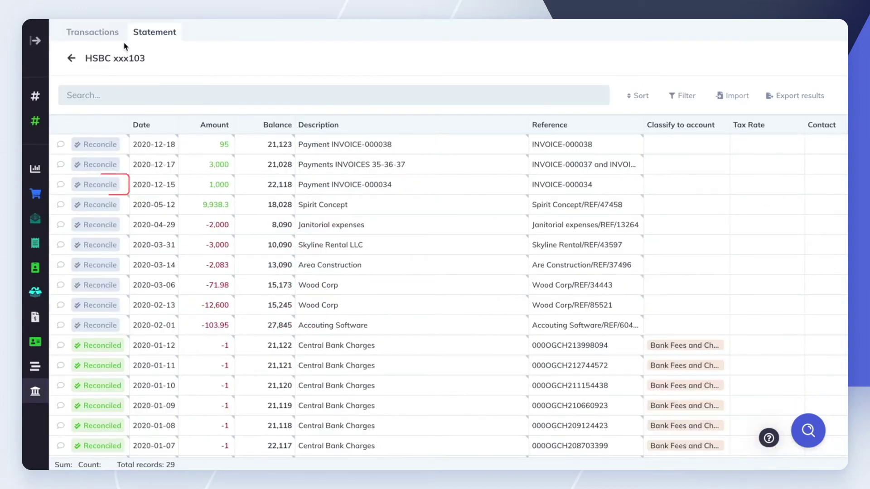
pyautogui.click(103, 184)
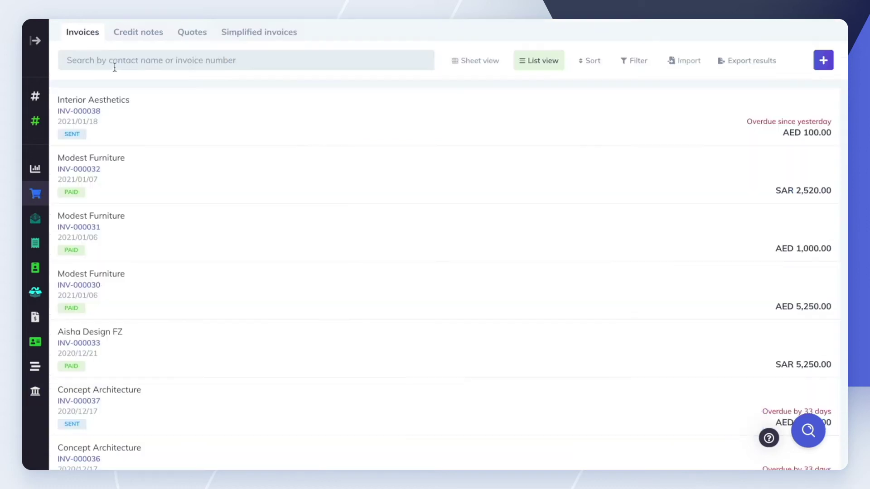
# Search the invoices for "34" and open Best Designs LLC's invoice INV-000034
pyautogui.click(113, 64)
pyautogui.write('34')
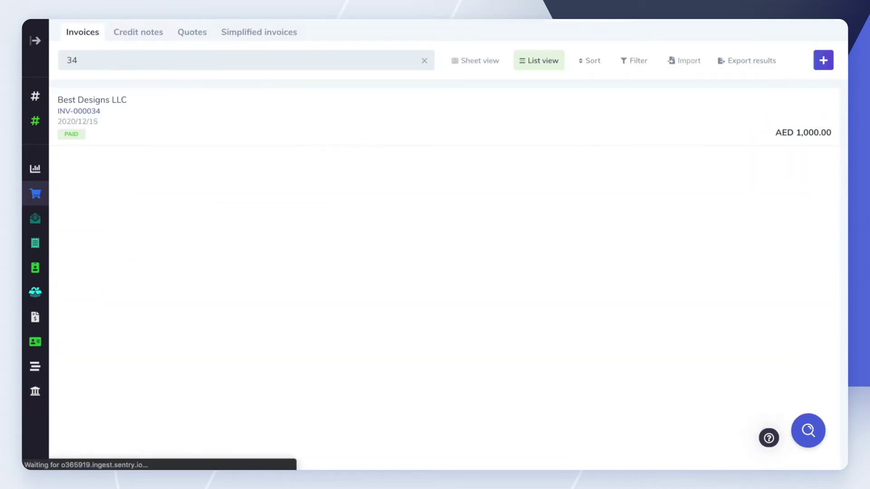
pyautogui.click(145, 121)
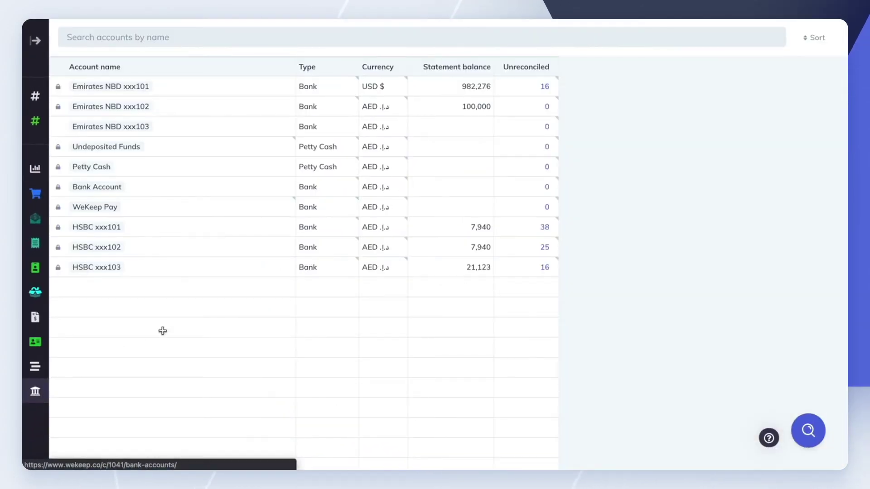
# Reconcile the 2020-12-15 transaction in the HSBC xxx103 statement with the payment toward invoice INV-000034
pyautogui.click(273, 268)
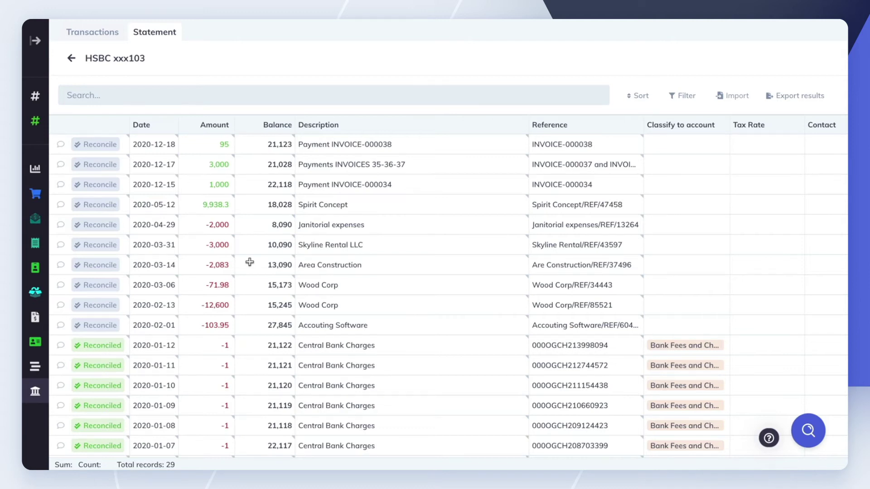
pyautogui.click(113, 193)
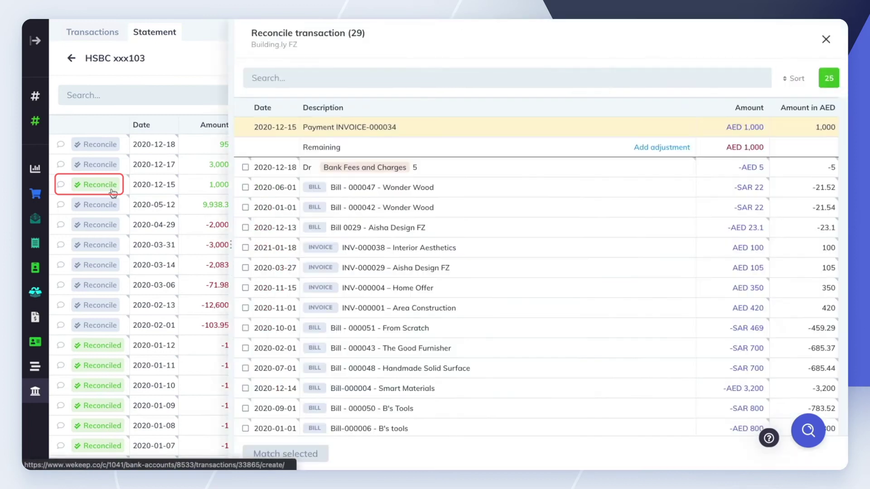
pyautogui.scroll(-6, 449, 278)
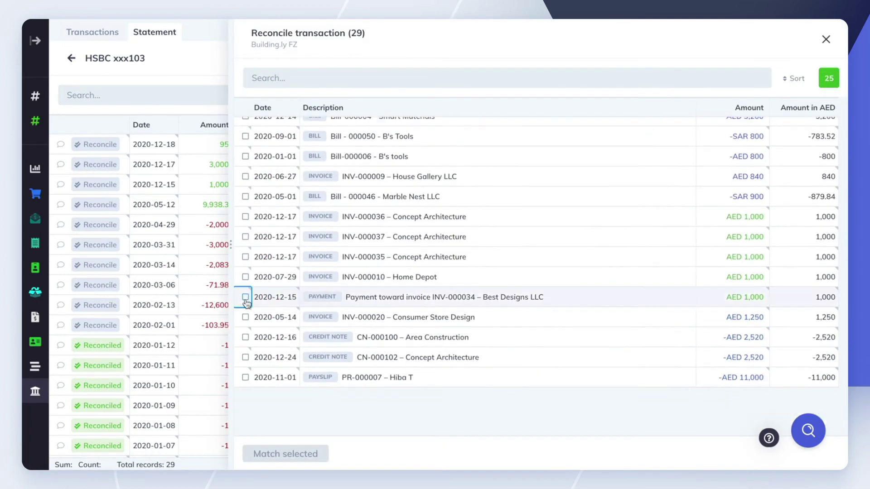
pyautogui.click(245, 297)
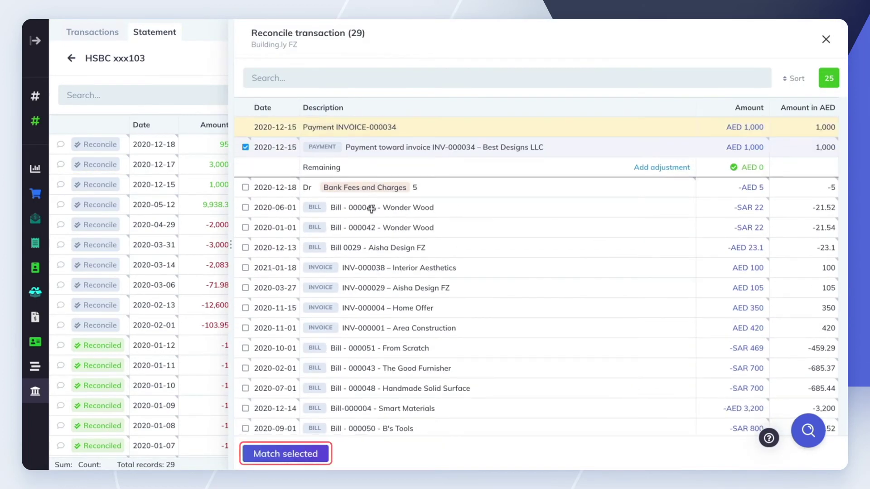
pyautogui.click(304, 456)
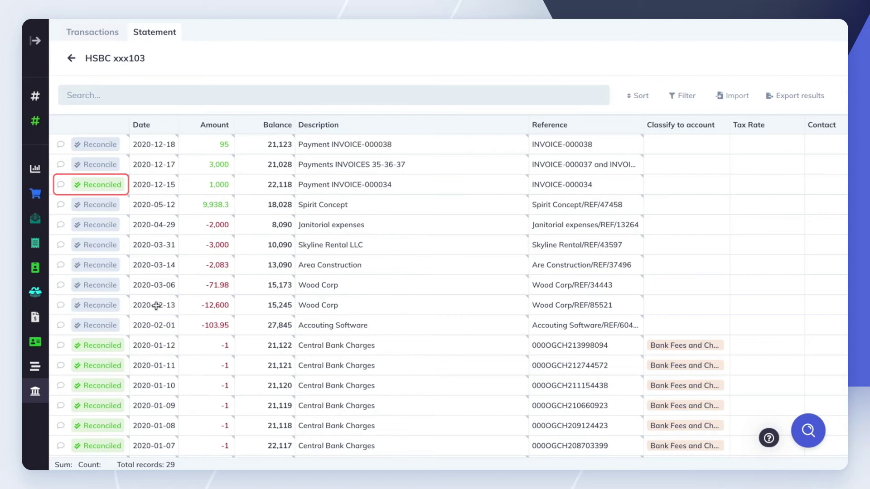
# Display the invoices in sheet view and search them for "34" to check the payment's reconciliation
pyautogui.click(35, 194)
pyautogui.click(475, 60)
pyautogui.click(350, 60)
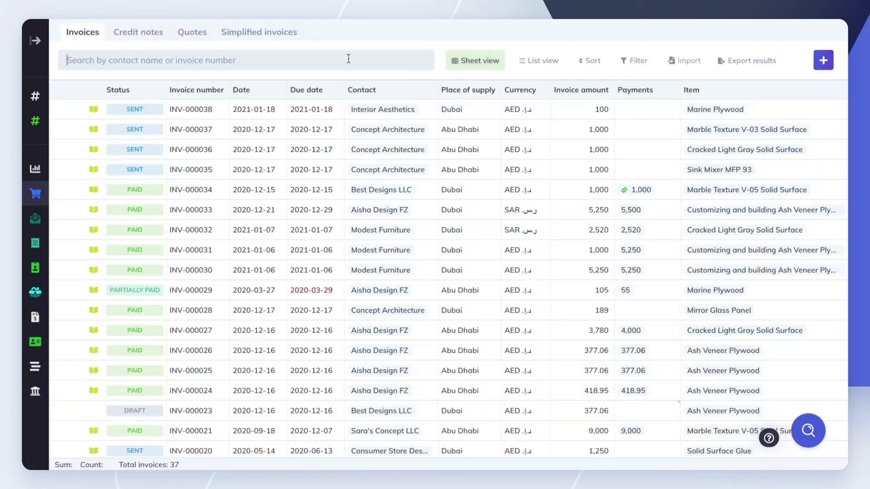
pyautogui.write('34')
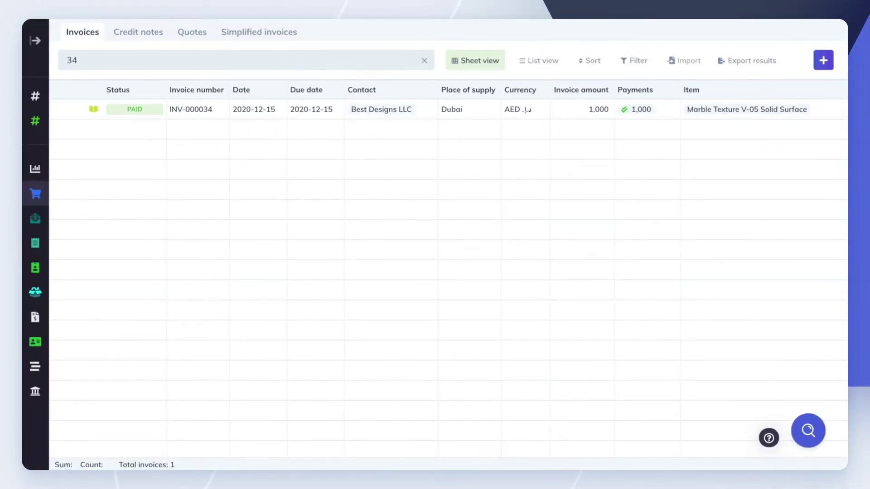
# Match the 2020-12-17 payment of 3,000 in HSBC xxx103 to Concept Architecture's invoices INV-000035, INV-000036 and INV-000037
pyautogui.click(38, 390)
pyautogui.click(271, 267)
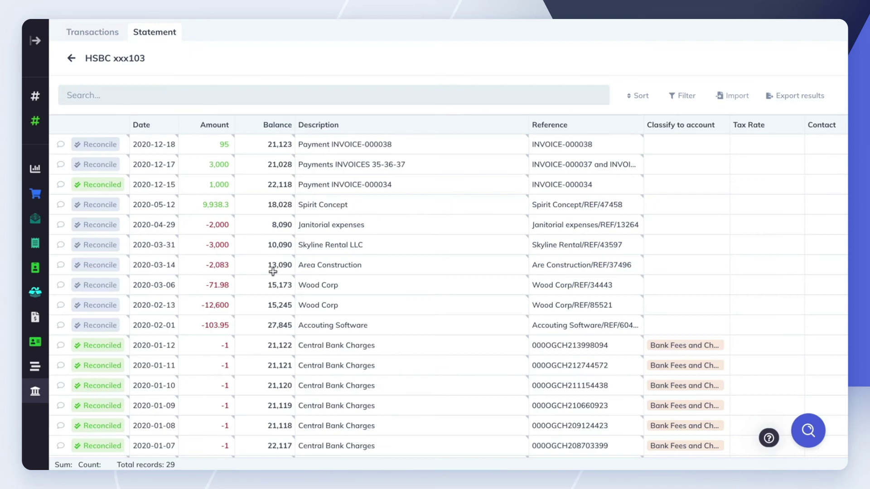
pyautogui.click(93, 166)
pyautogui.scroll(-5, 344, 227)
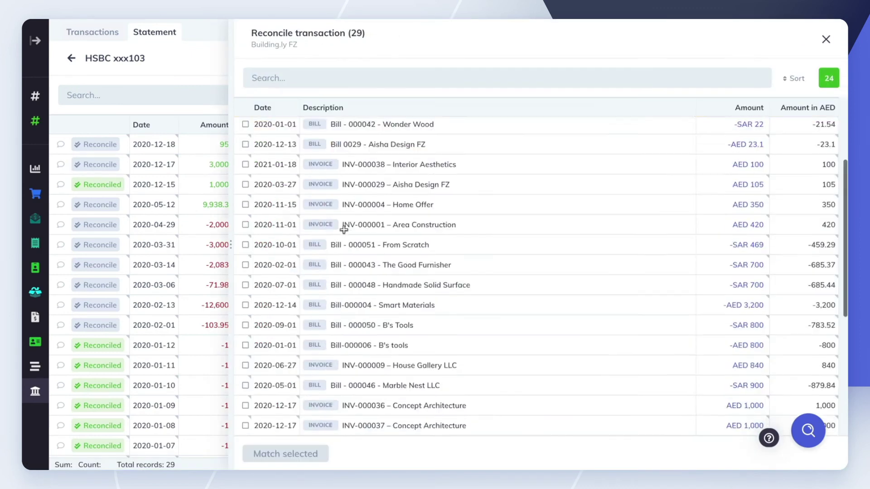
pyautogui.click(245, 241)
pyautogui.click(245, 261)
pyautogui.click(245, 281)
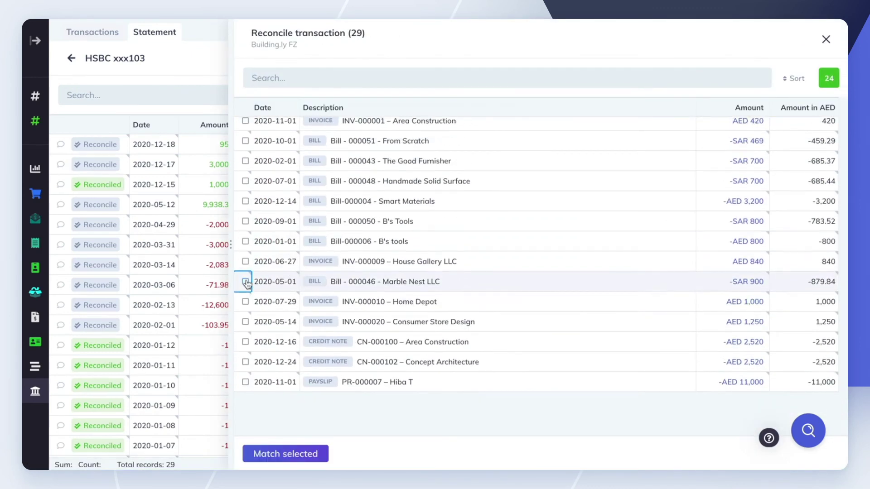
pyautogui.click(275, 453)
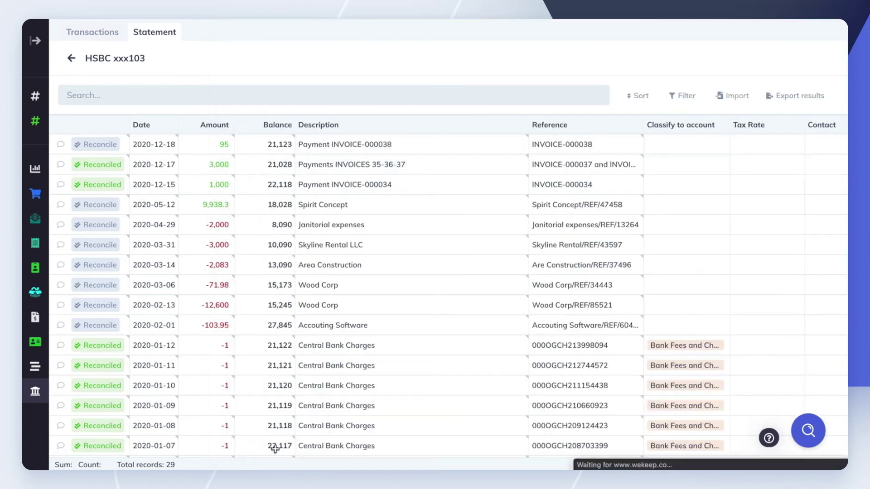
# Search the invoices for "architecture" to check the matched payments
pyautogui.click(36, 194)
pyautogui.click(136, 60)
pyautogui.write('architecture')
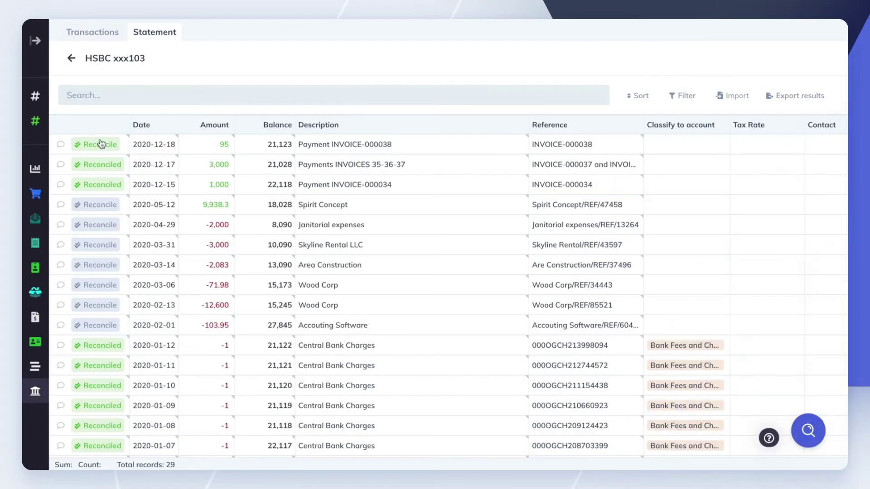
# Match the 2020-12-18 payment of 95 to invoice INV-000038, adding an adjustment for the difference to 603 Bank Fees and Charges
pyautogui.click(100, 144)
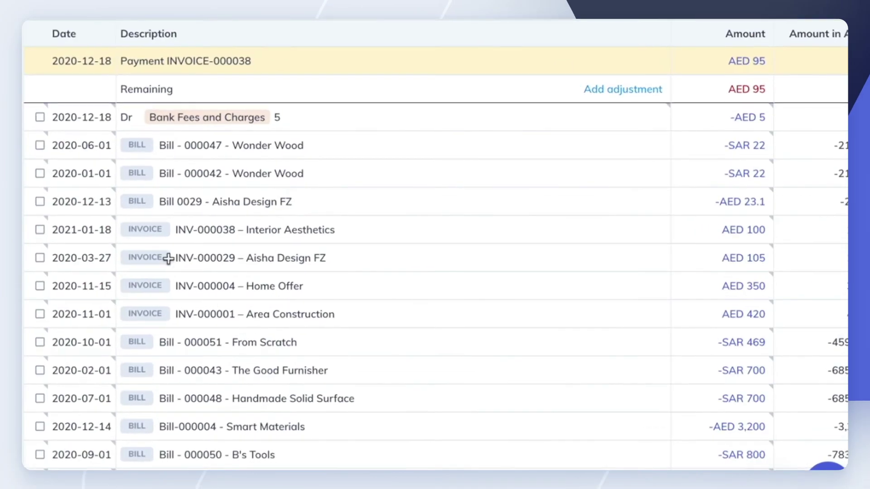
pyautogui.click(40, 230)
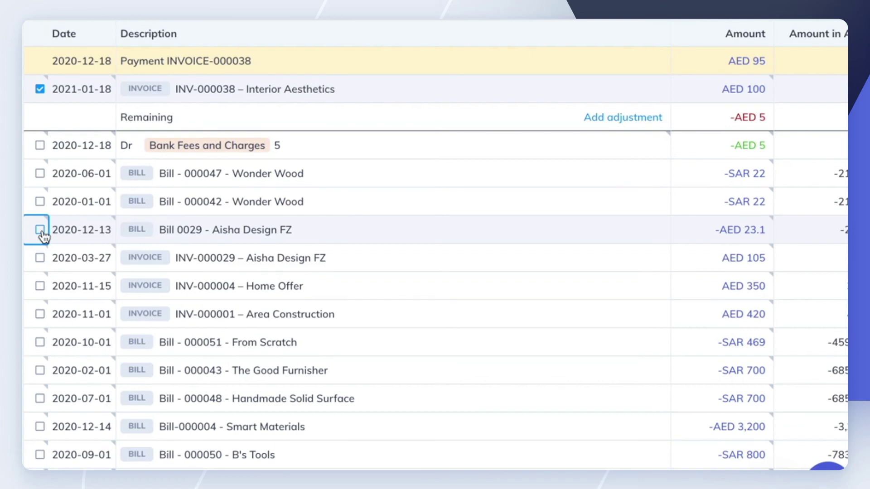
pyautogui.click(598, 119)
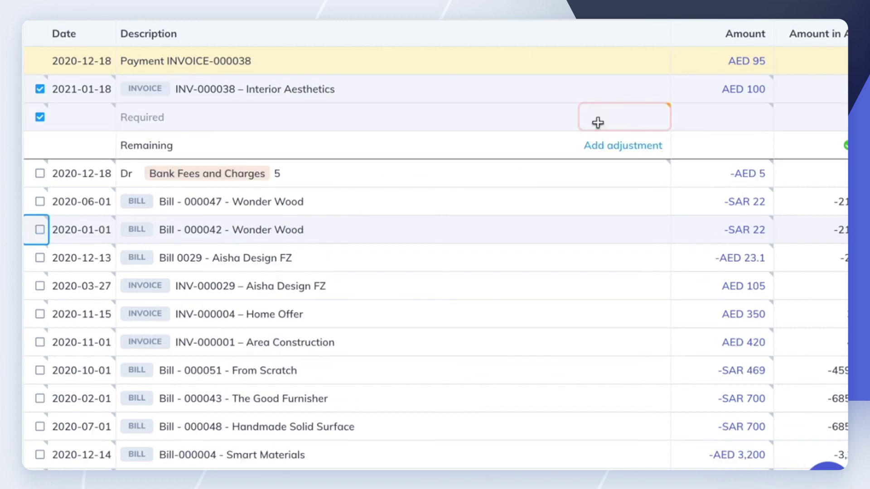
pyautogui.click(484, 119)
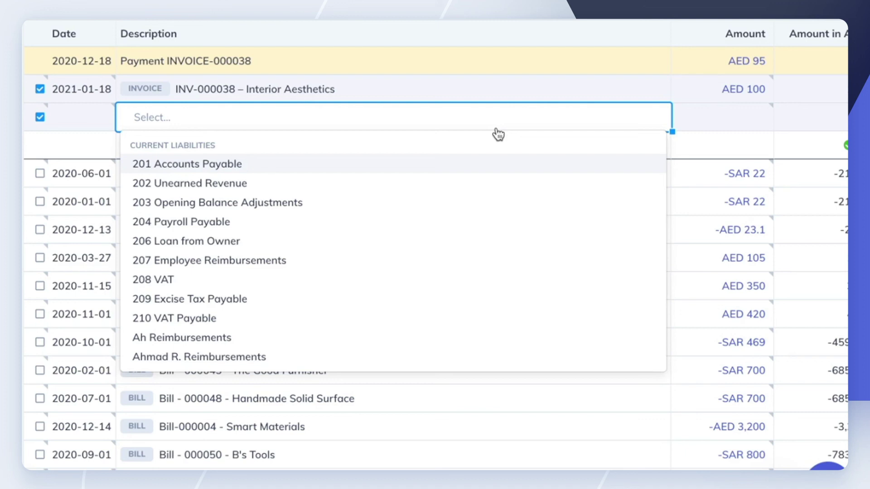
pyautogui.write('bank')
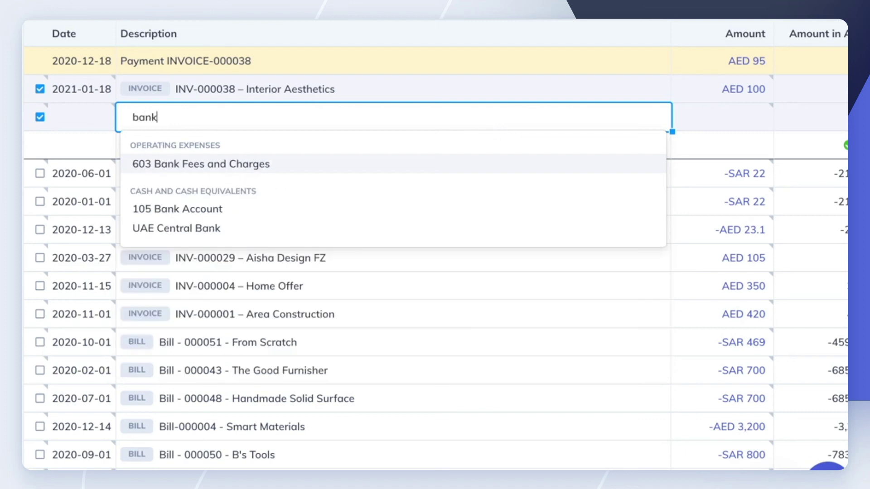
pyautogui.click(433, 162)
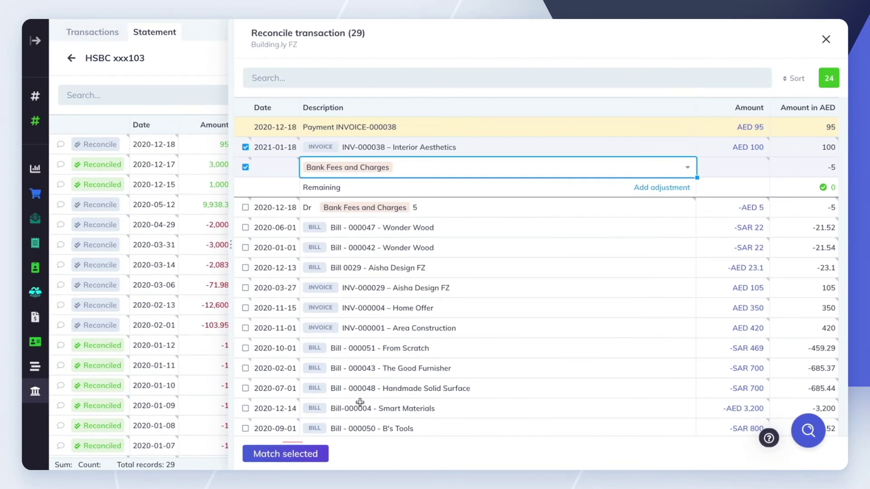
pyautogui.click(310, 455)
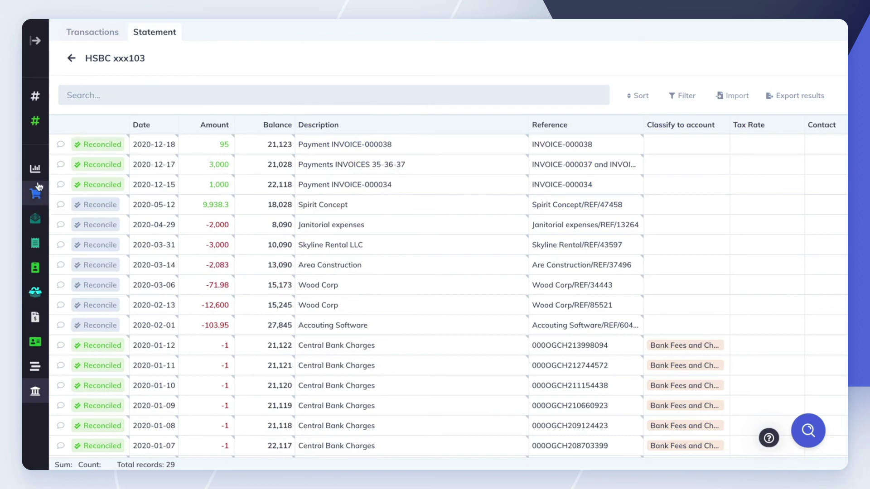
# Open the reports and examine the 603 Bank Fees and Charges line under operating expenses
pyautogui.click(35, 169)
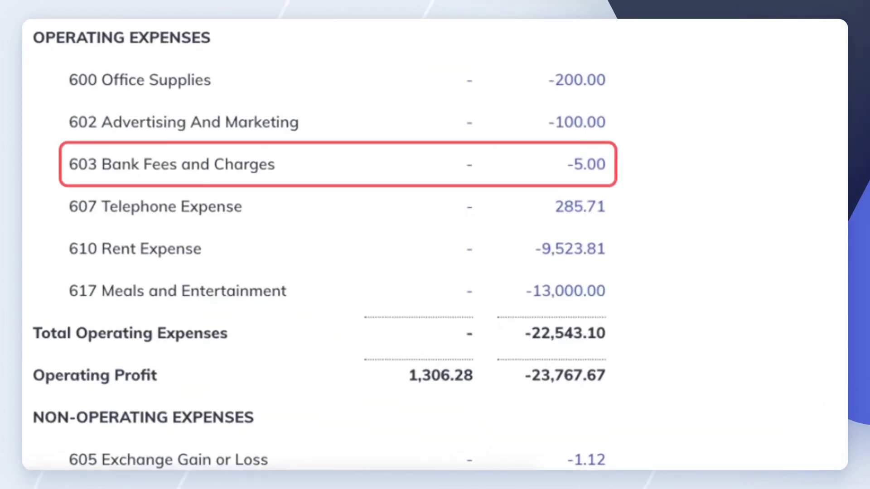